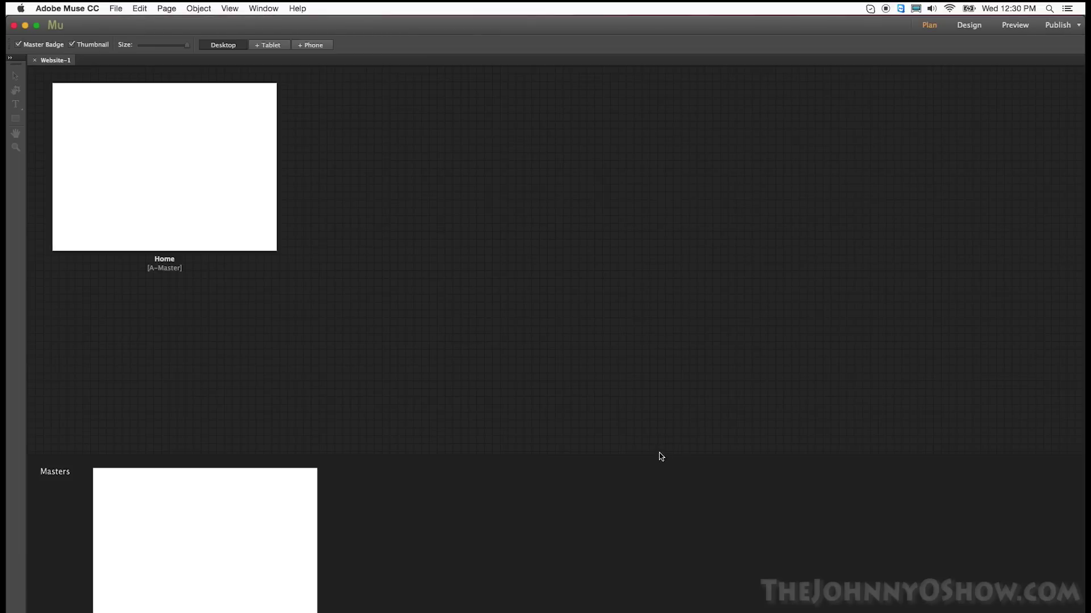
Step: Open the Home page from Plan view for editing in Design view
left_click(163, 236)
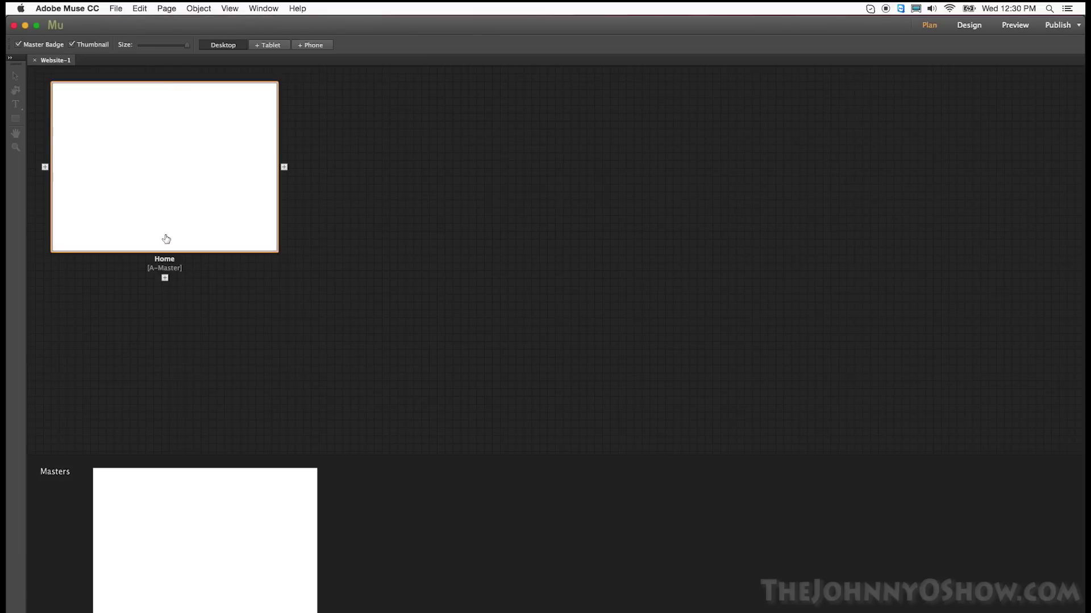
double_click(107, 140)
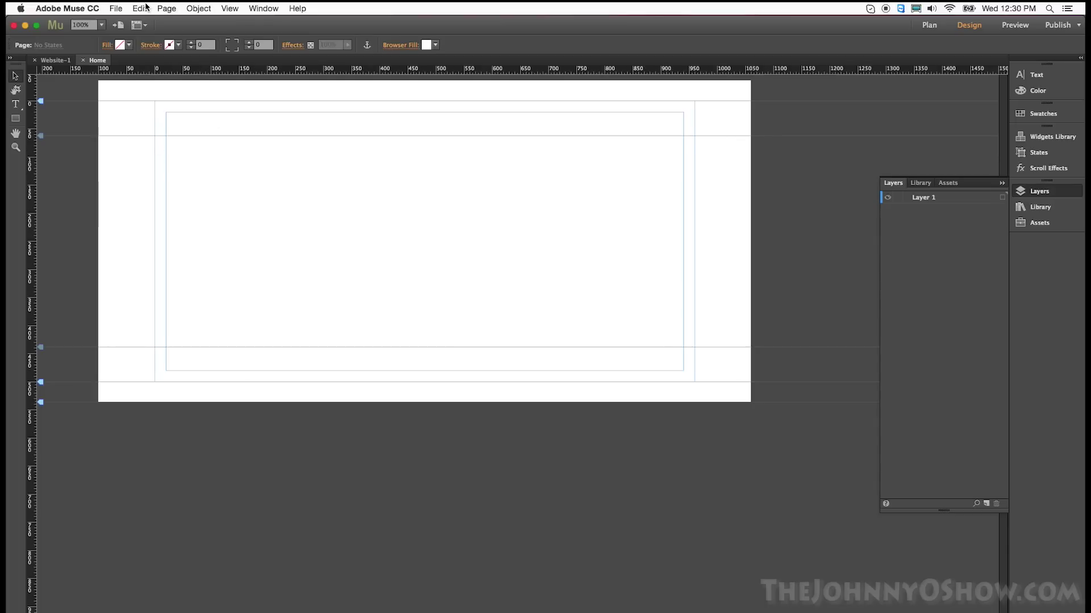
left_click(175, 7)
mouse_move(199, 8)
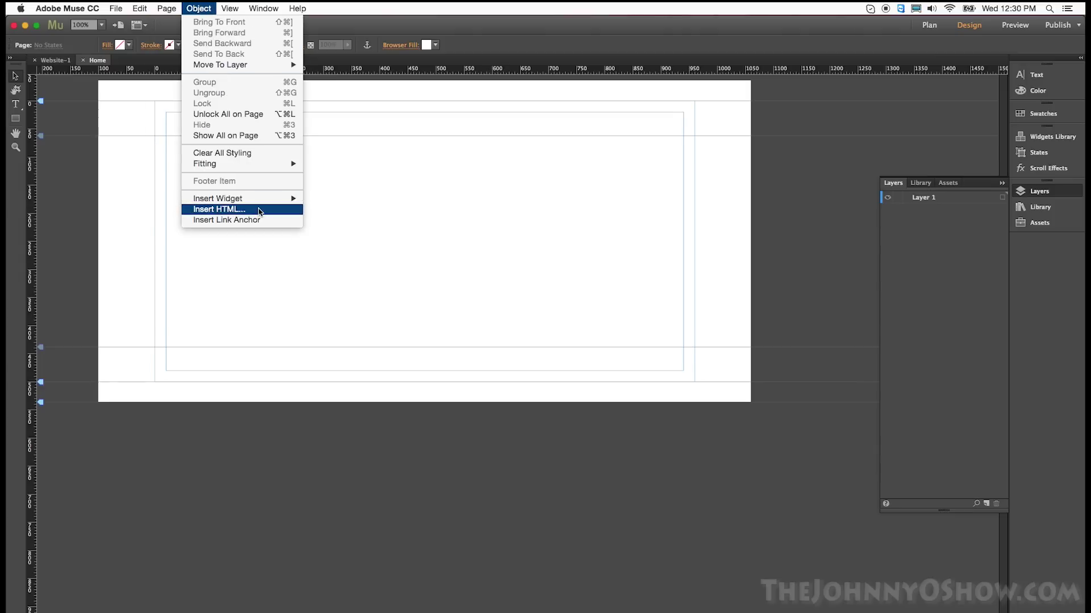
left_click(19, 110)
Step: Draw a text frame near the page's top left and type HELLO WORLD!!!!!
left_click(17, 105)
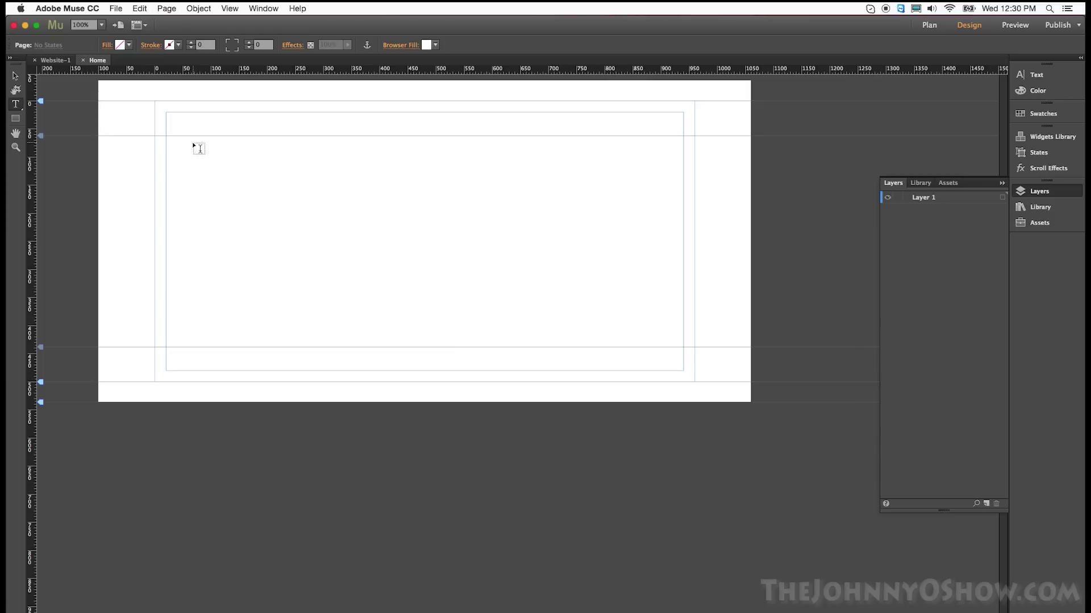
left_click_drag(206, 153, 411, 193)
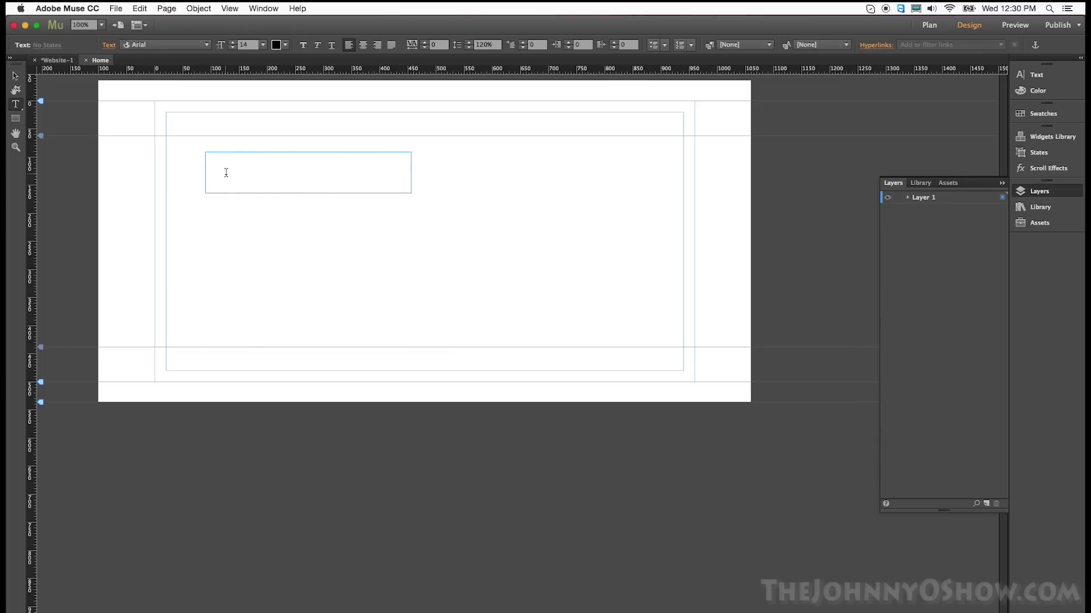
type("HELLO WORLD!!!!!")
Step: Insert an HTML block containing <?php phpinfo(); ?> and move it under the HELLO WORLD text
left_click(17, 81)
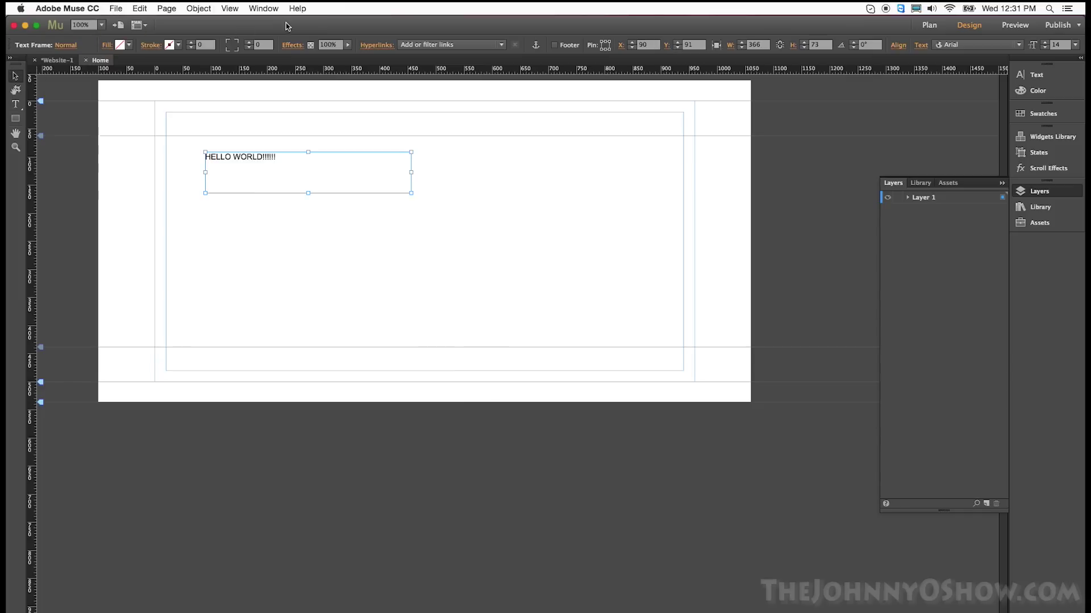
left_click(209, 9)
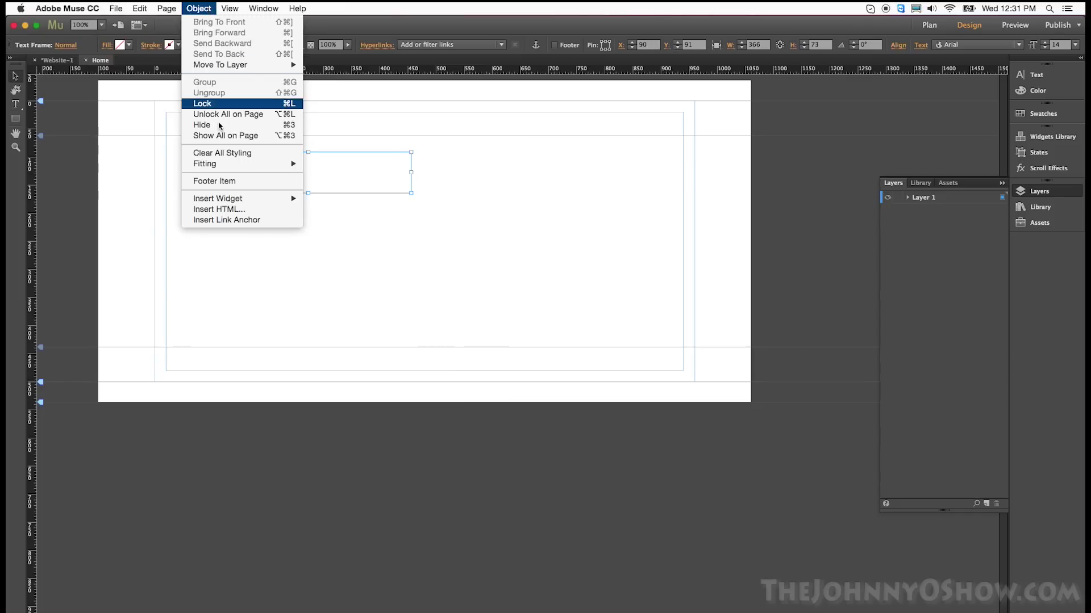
left_click(244, 210)
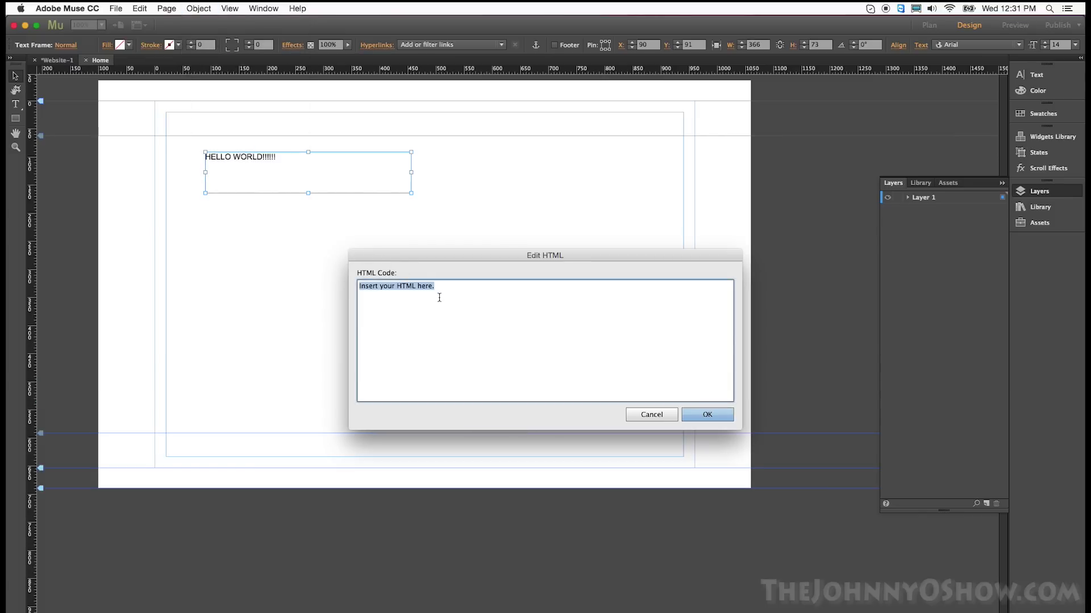
type("<?php")
key("Return")
type("phpin")
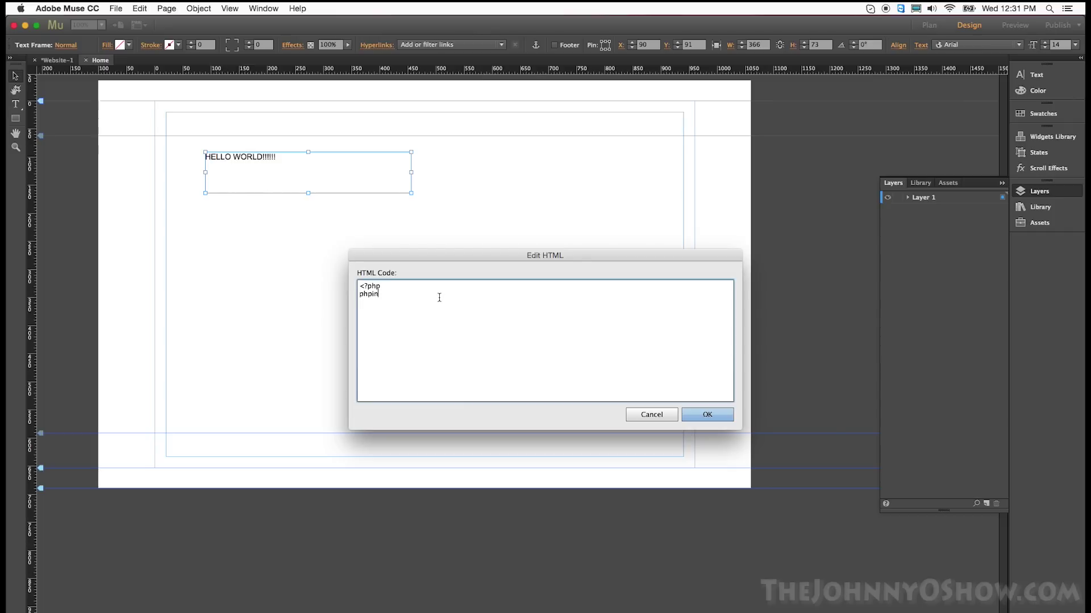
type("fo();")
key("Return")
type("?>")
left_click(717, 416)
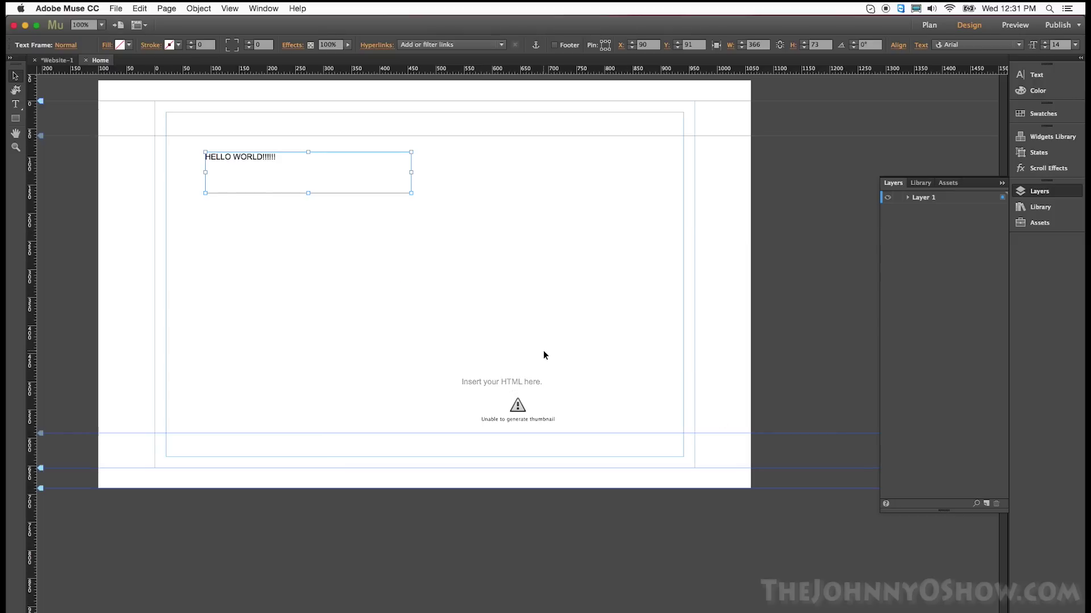
left_click(514, 413)
left_click_drag(568, 426, 680, 354)
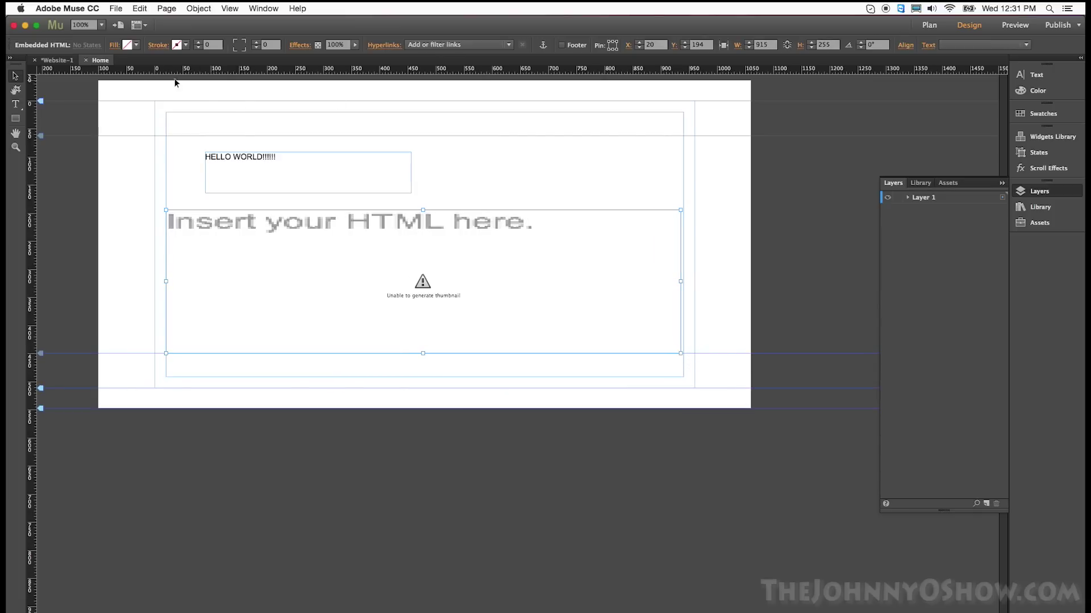
Step: Snap the HELLO WORLD frame to the top-left guides (X 20, Y 62), then go to Upload to FTP Host
left_click(217, 170)
left_click_drag(217, 170, 193, 162)
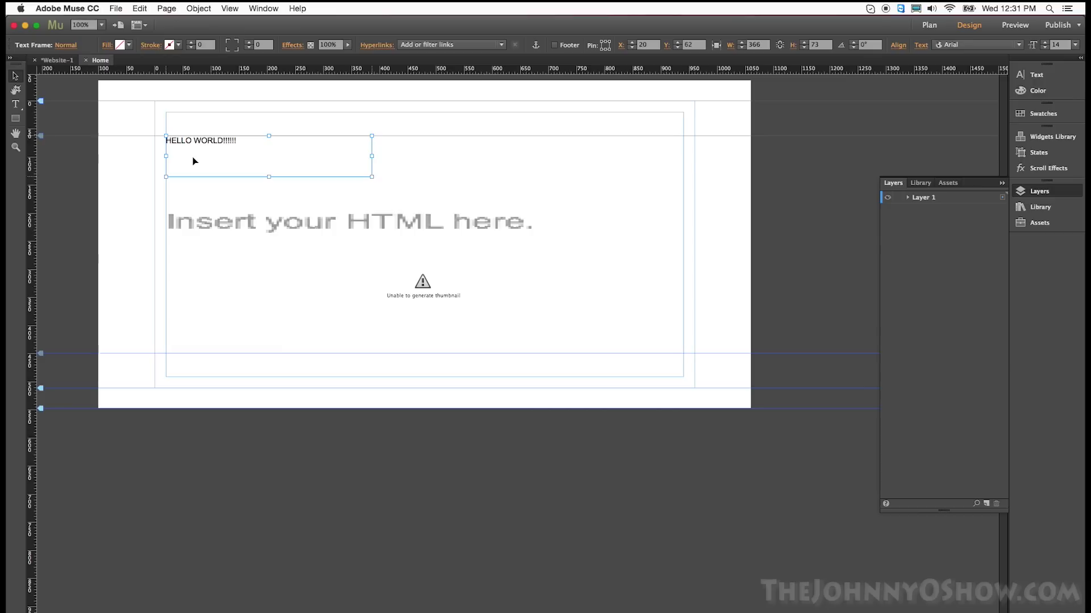
left_click(112, 8)
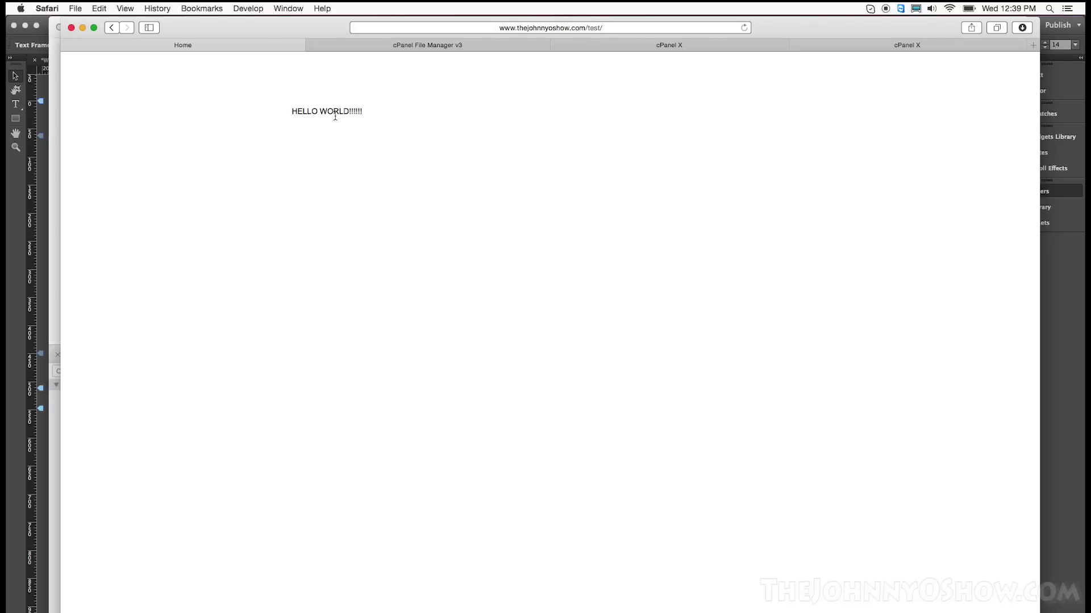
Step: Inspect the published page's source, highlight the phpinfo block, then close the Web Inspector
right_click(428, 196)
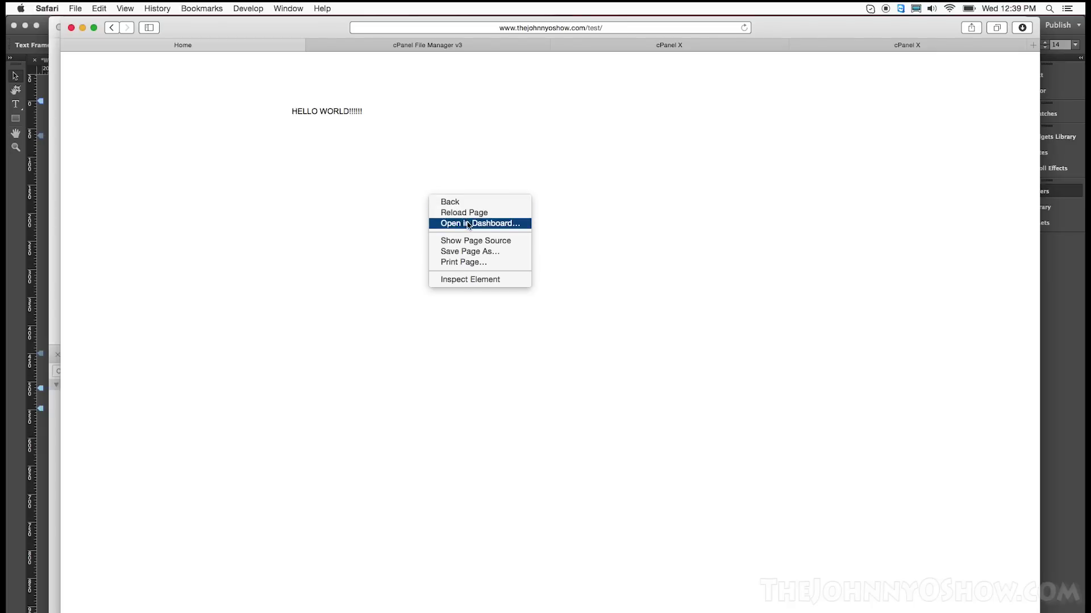
left_click(475, 240)
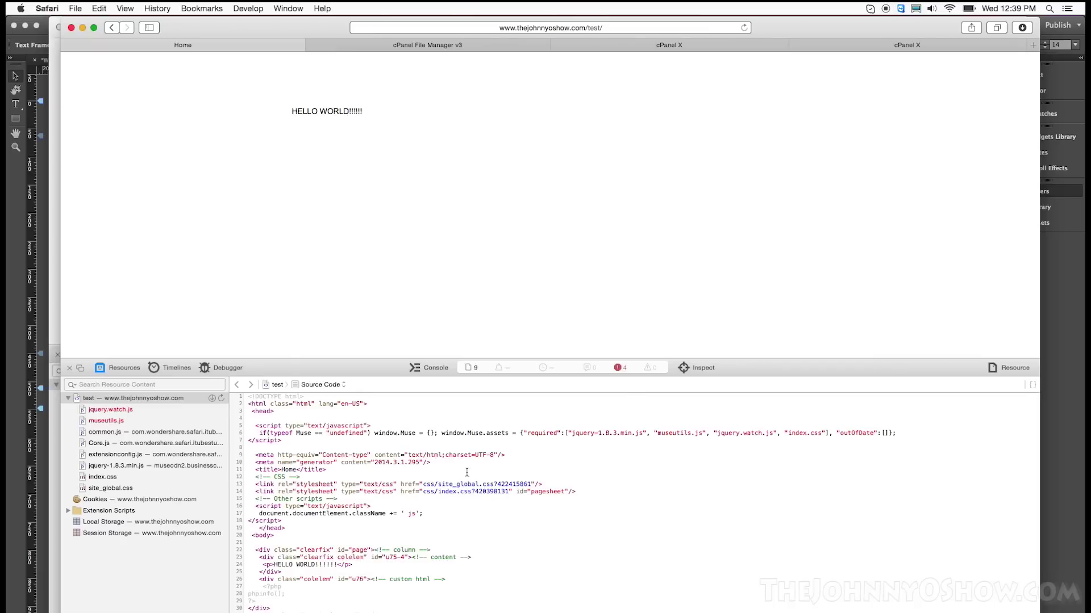
scroll(417, 522, "down", 10)
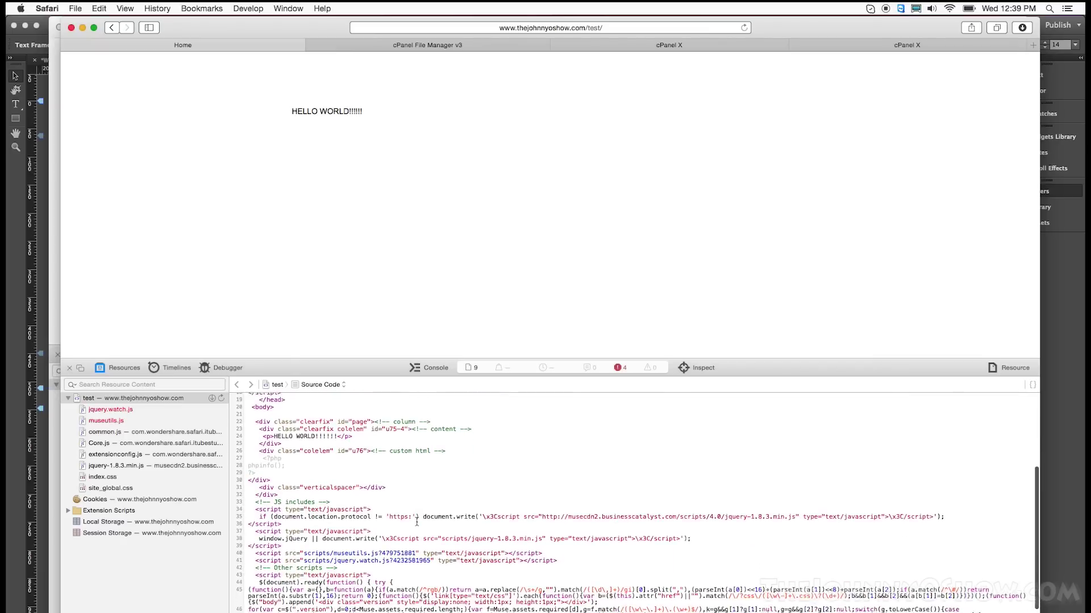
scroll(417, 520, "up", 4)
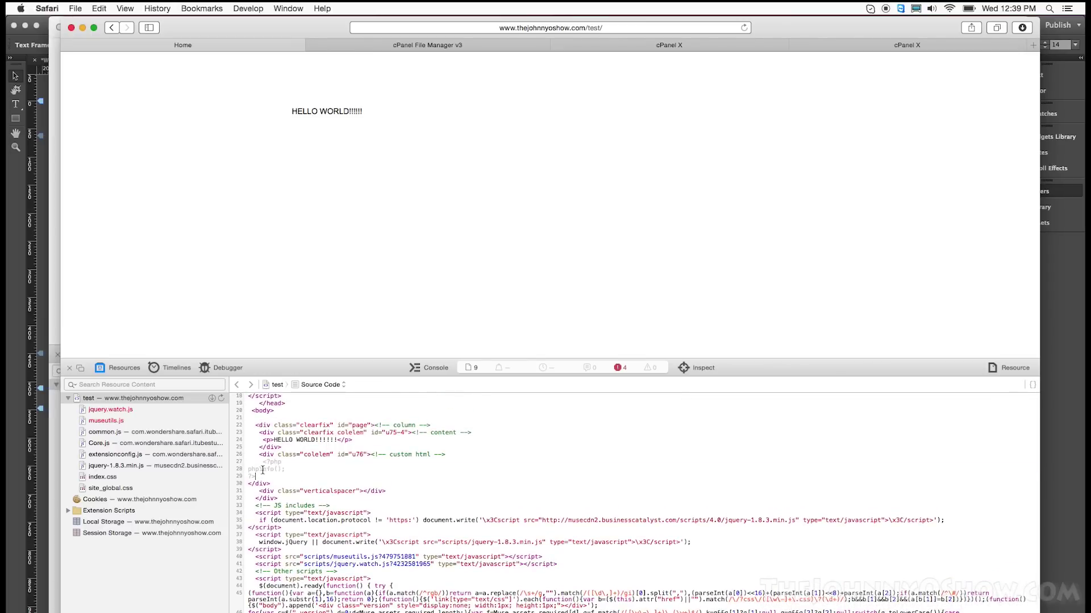
left_click_drag(257, 476, 254, 459)
left_click(328, 285)
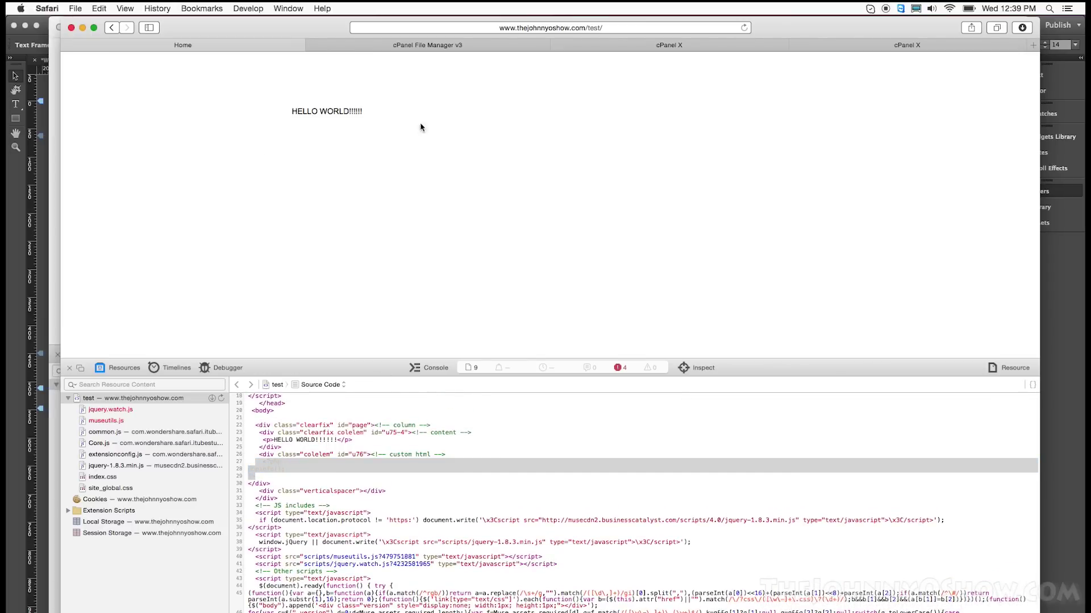
left_click(69, 369)
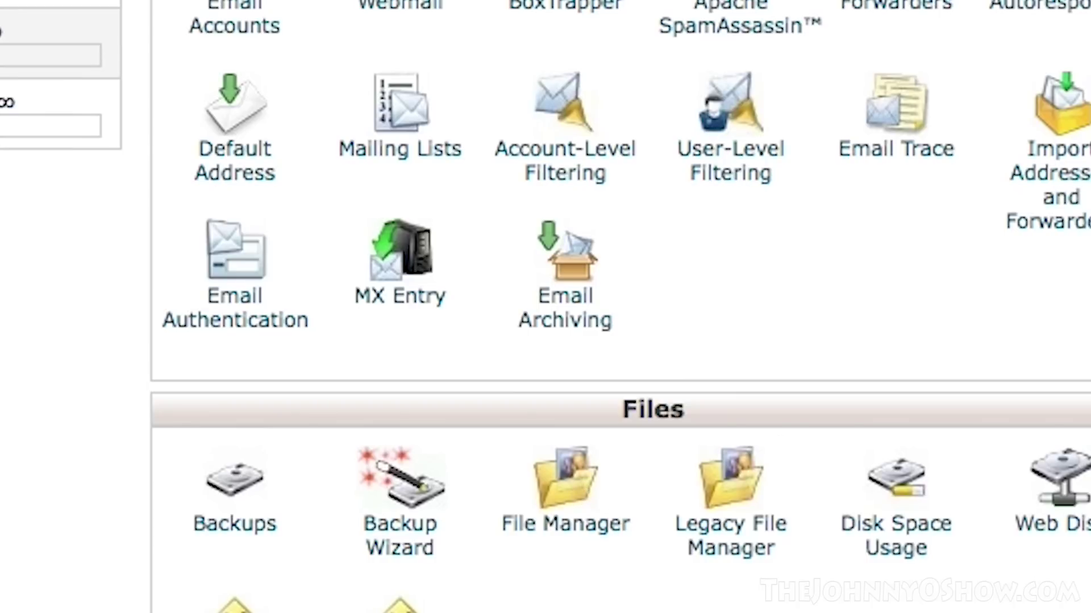
Step: Open File Manager at the web root with Show Hidden Files left enabled
left_click(565, 494)
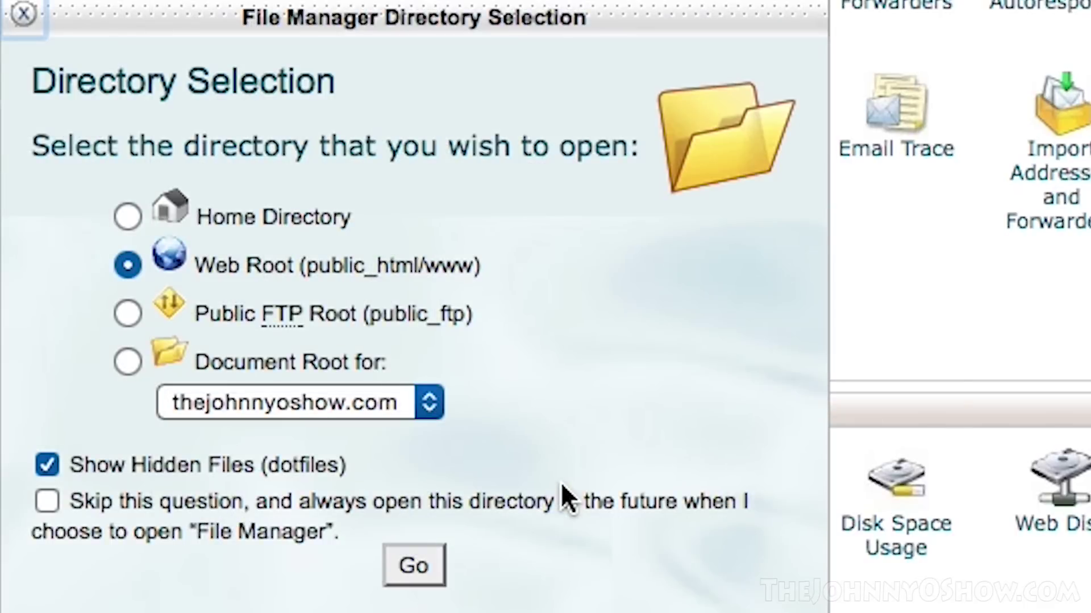
left_click(45, 465)
left_click(45, 464)
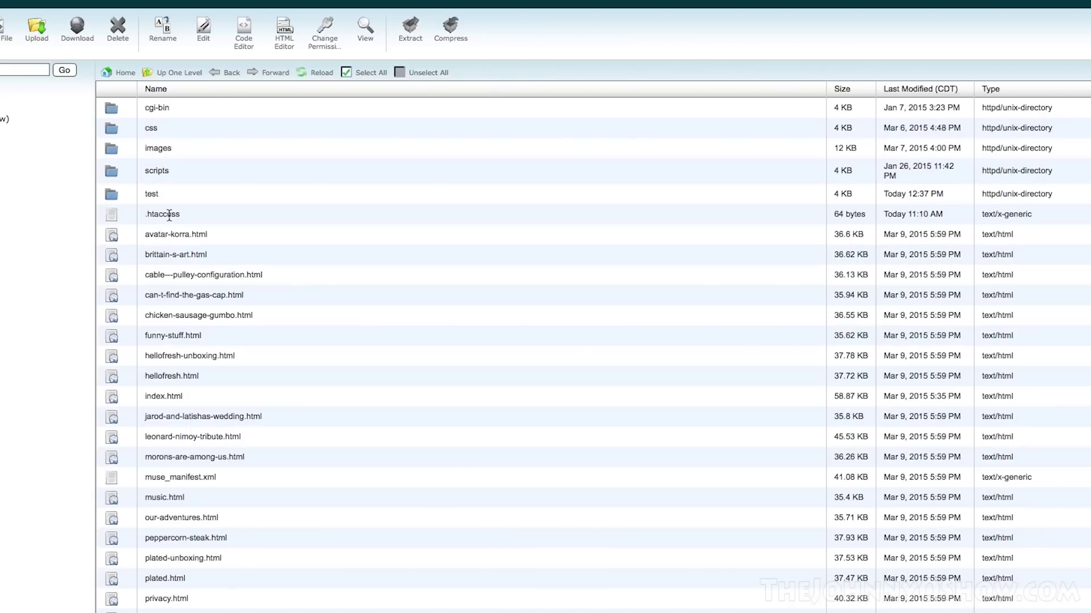
Step: Open .htaccess in cPanel's text editor using utf-8 encoding
left_click(124, 211)
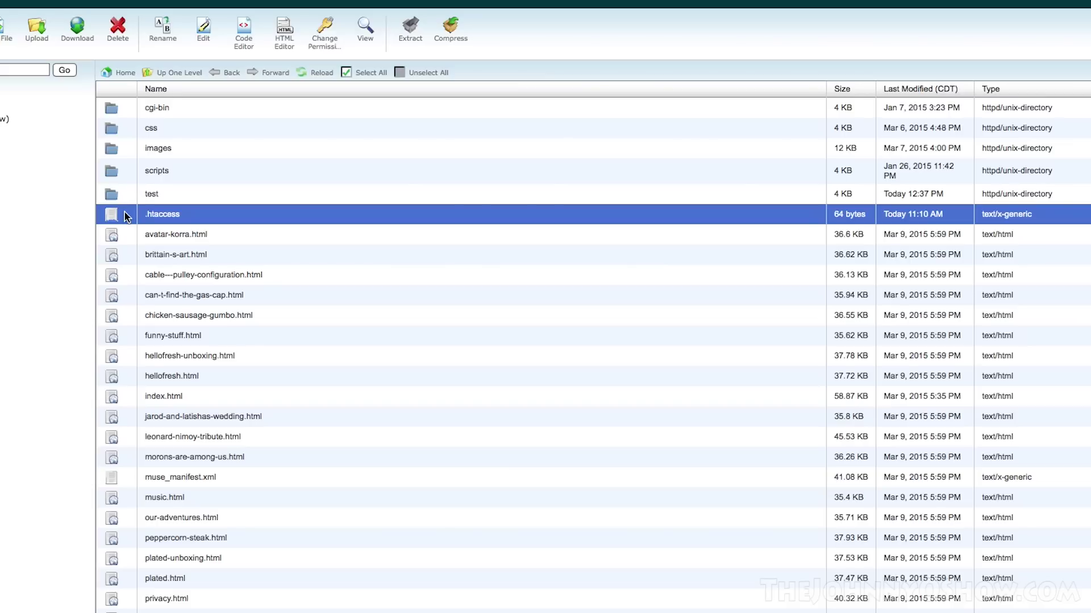
left_click(203, 30)
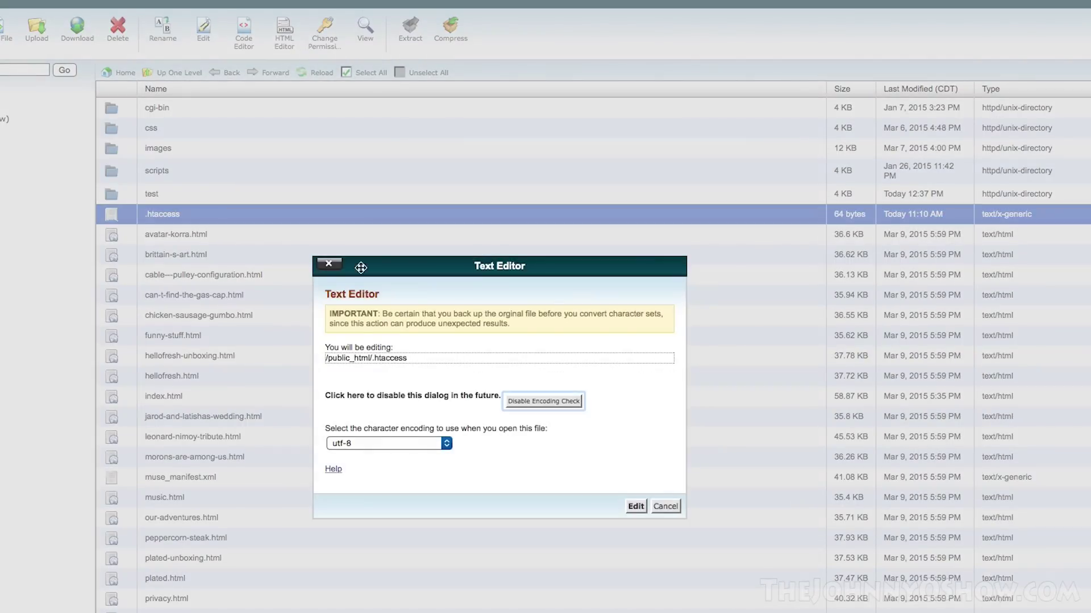
left_click(643, 505)
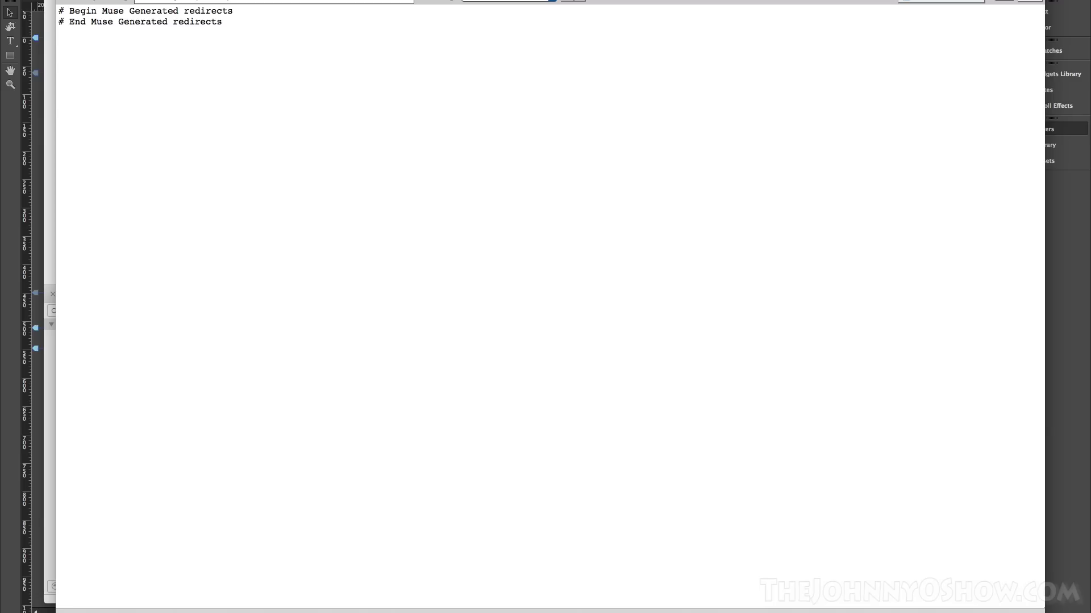
Step: Copy the nine AddType and AddHandler directive lines from Notes, returning to the .htaccess editor
mouse_move(458, 610)
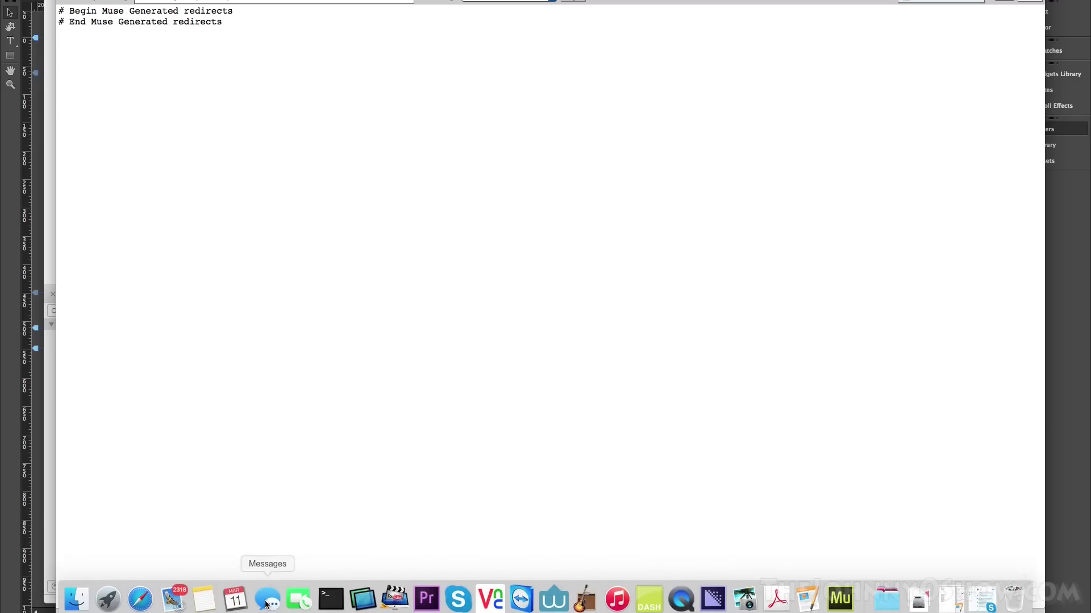
left_click(201, 603)
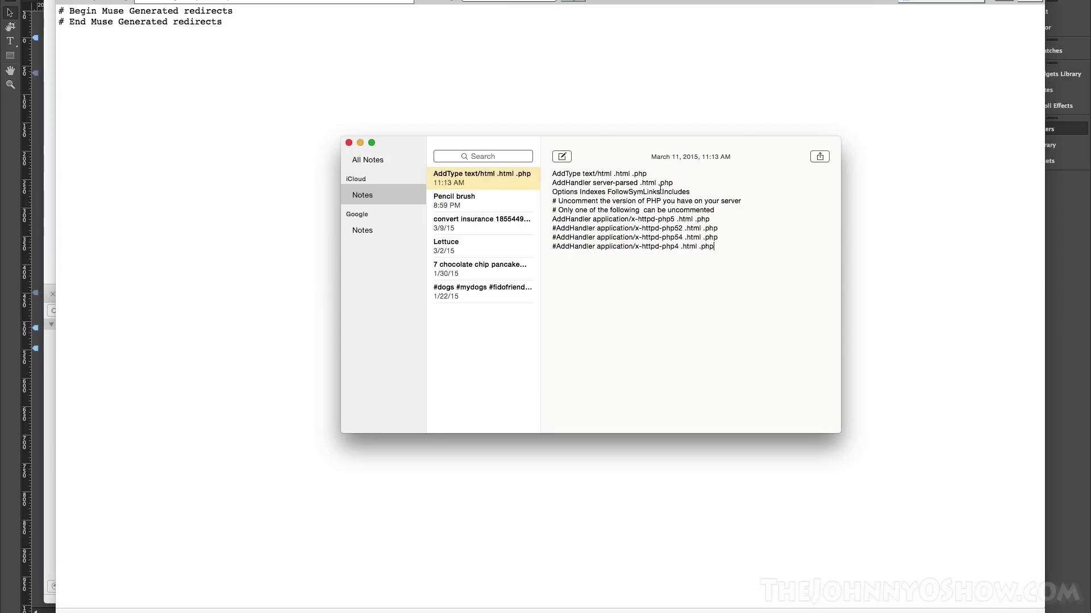
left_click_drag(731, 251, 550, 172)
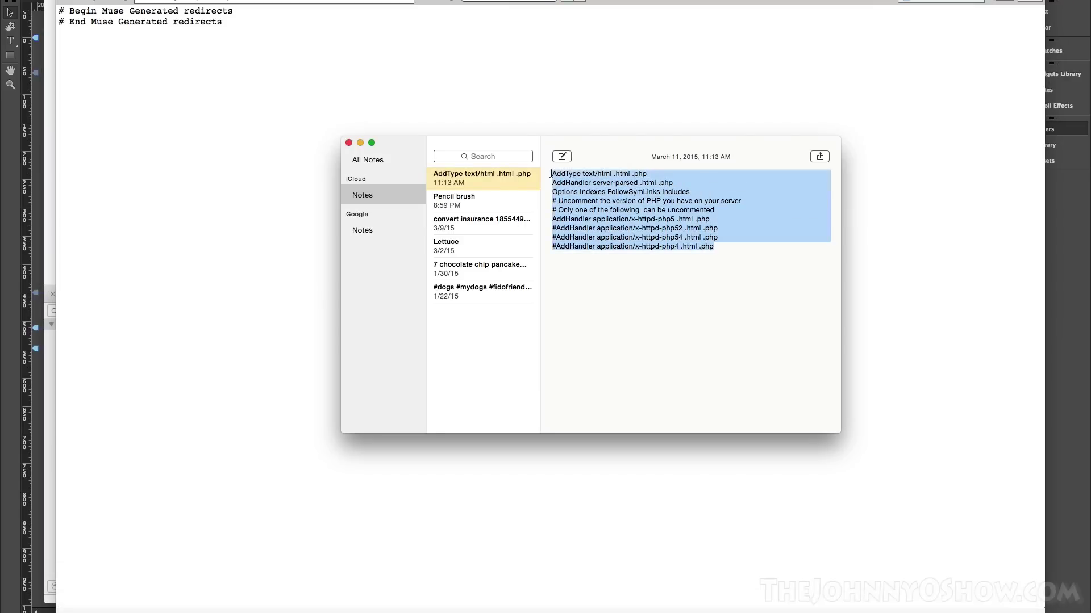
right_click(629, 189)
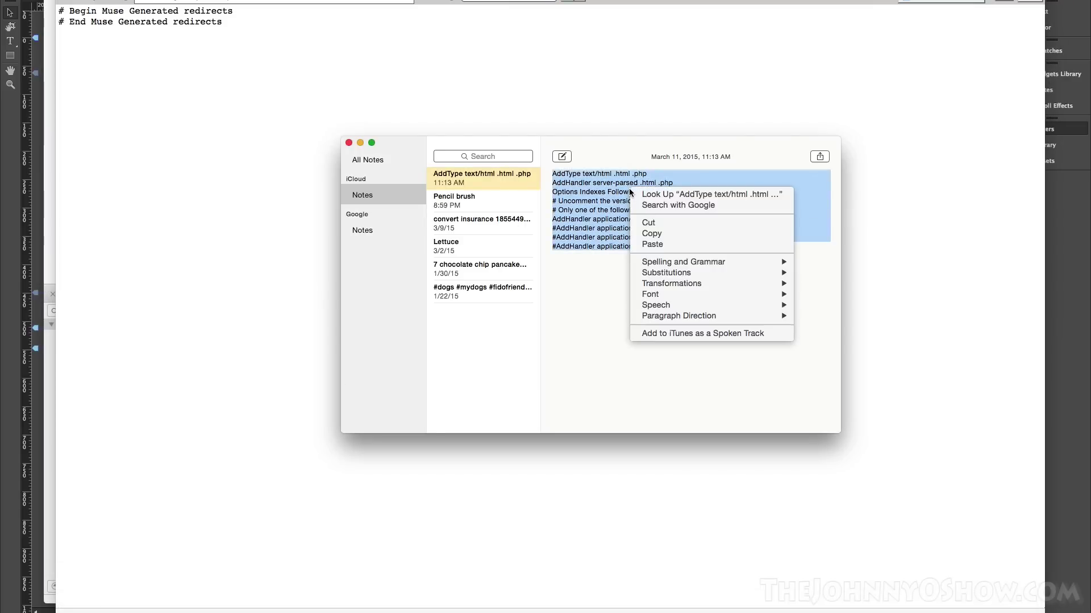
left_click(663, 237)
left_click(247, 24)
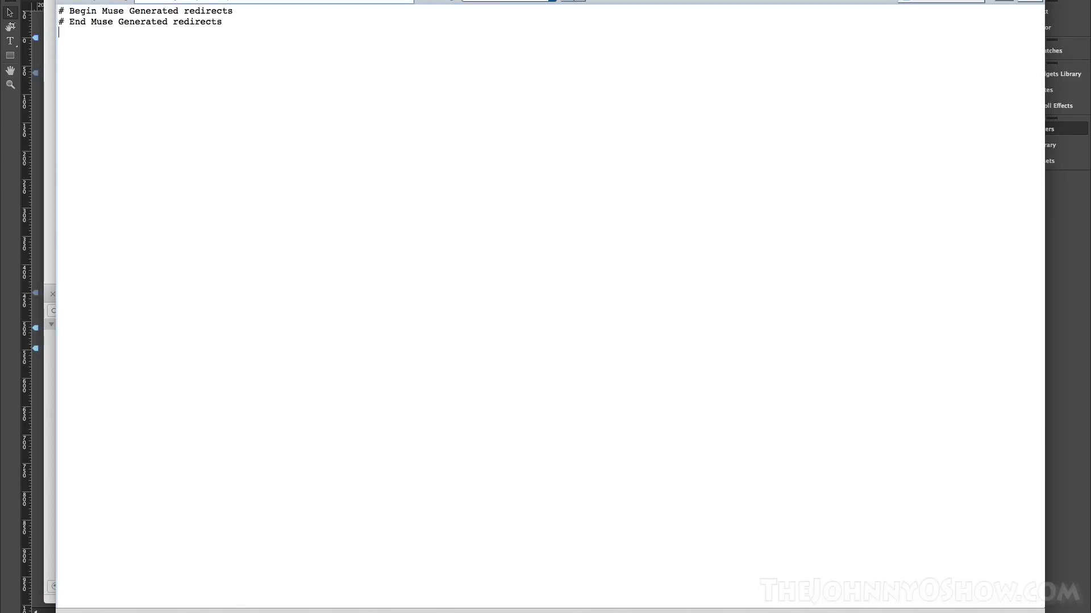
Step: Paste the AddType, AddHandler and Options directives under the Muse comments and save .htaccess
key("super+v")
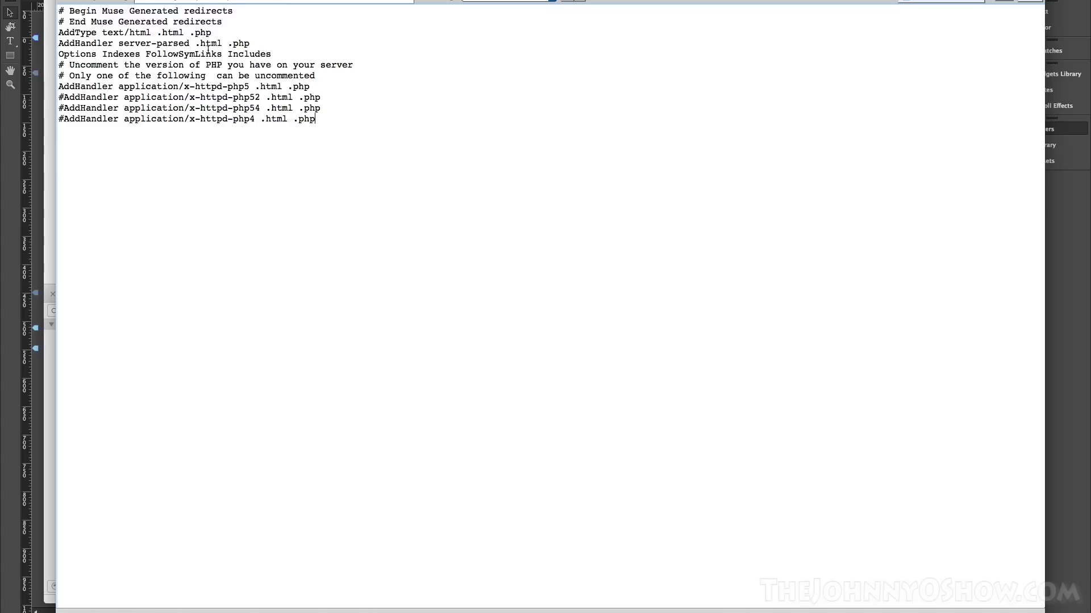
left_click(256, 47)
left_click(1034, 3)
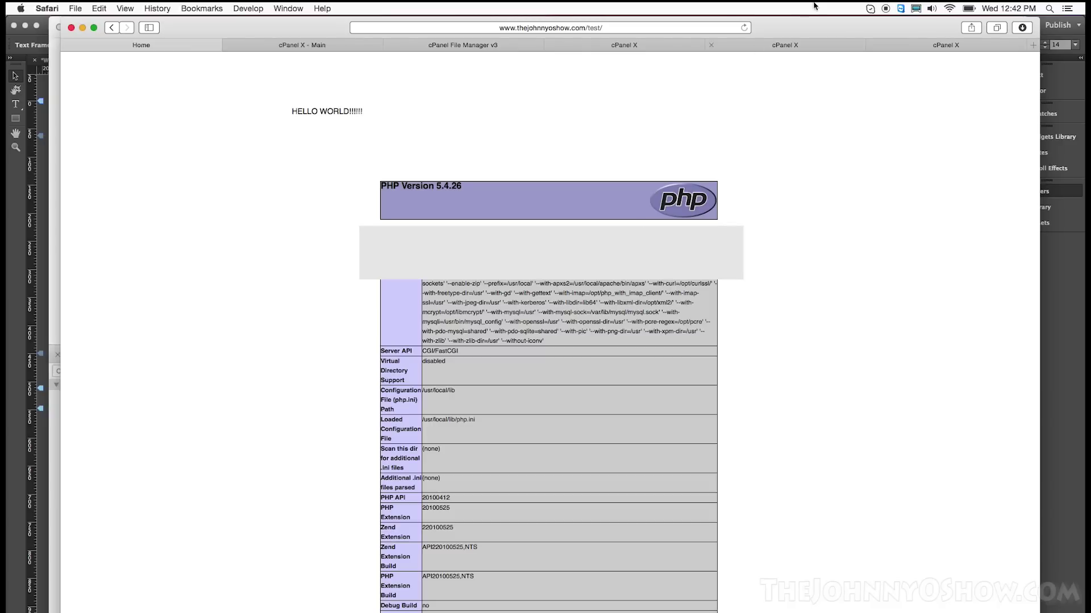
left_click(668, 28)
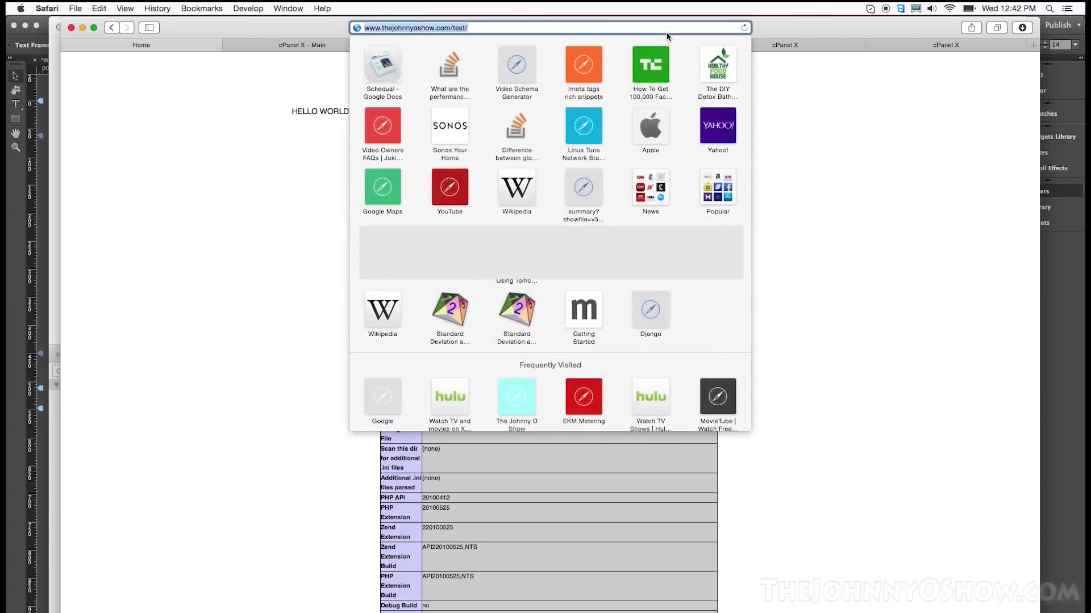
left_click(668, 28)
type("inde")
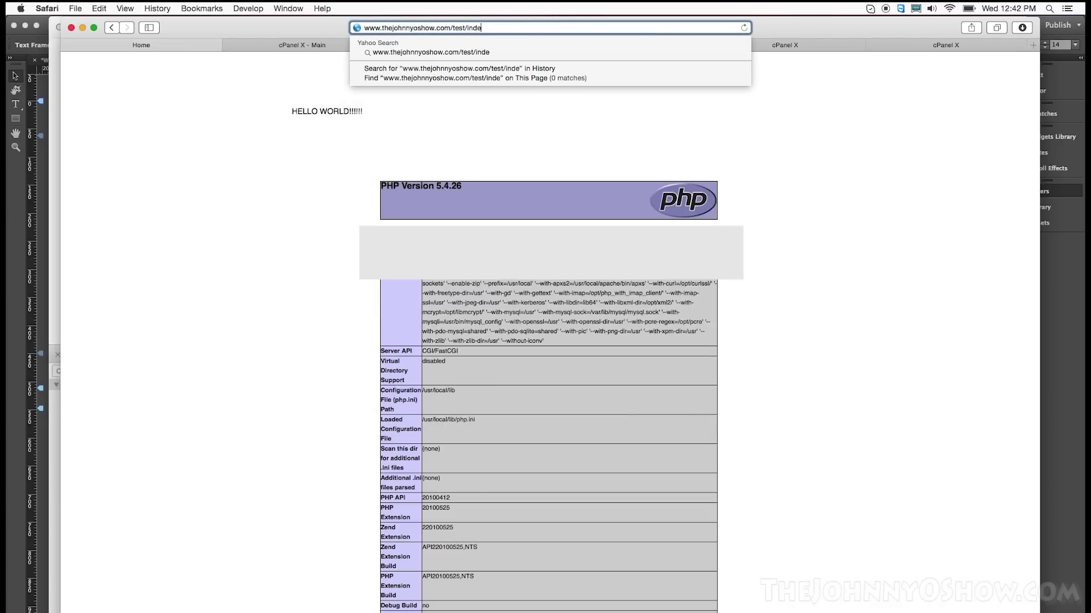
type("x.html")
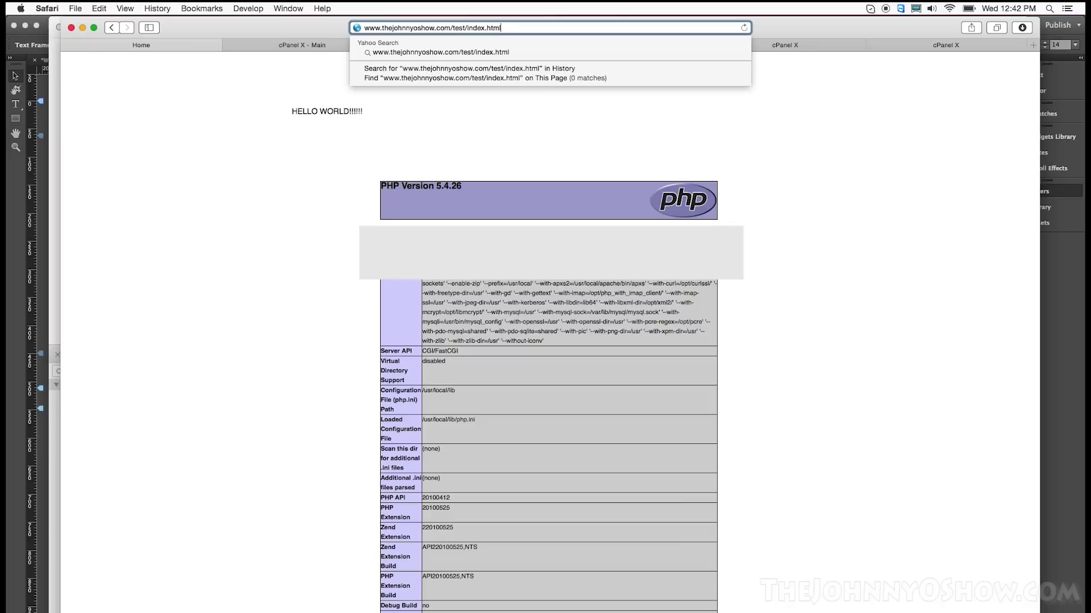
key("Return")
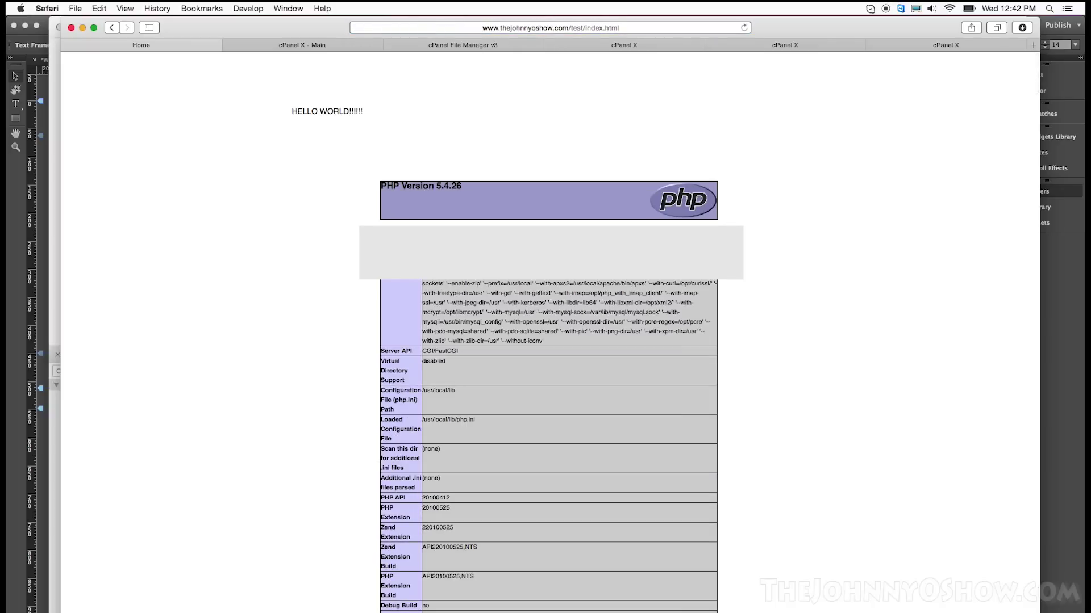